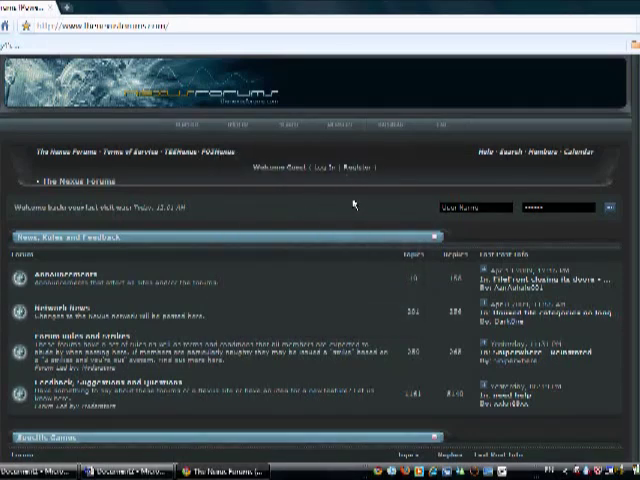
scroll(311, 186, "down", 3)
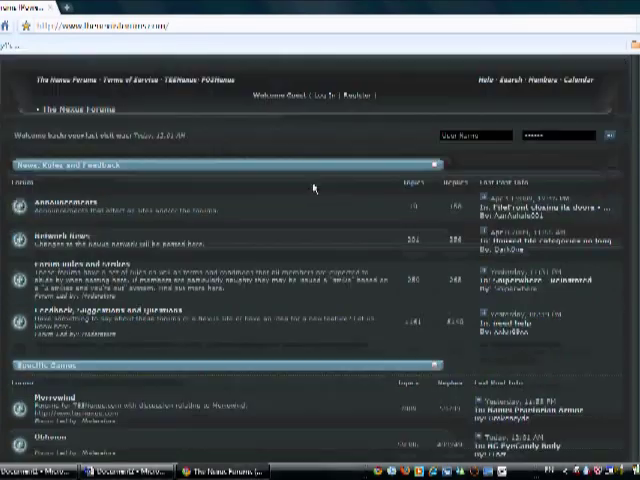
scroll(304, 181, "down", 1)
scroll(303, 178, "up", 4)
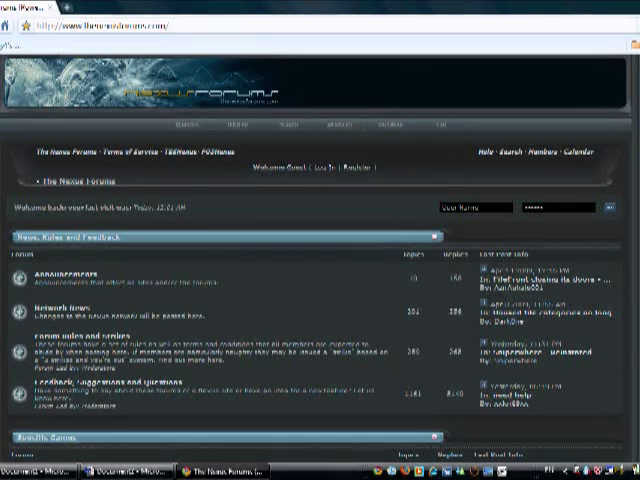
scroll(320, 250, "down", 2)
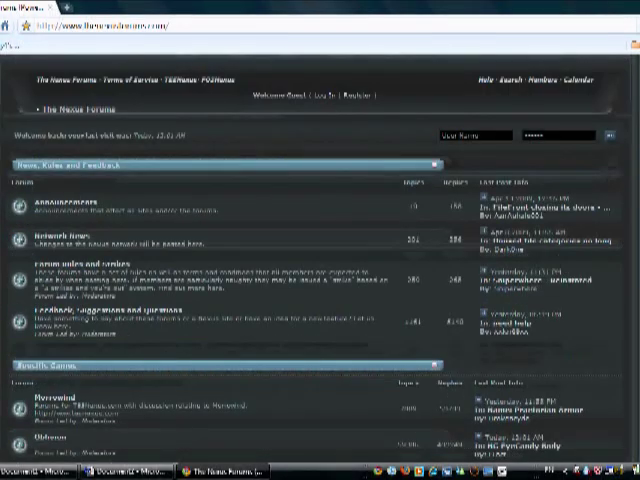
scroll(320, 250, "down", 2)
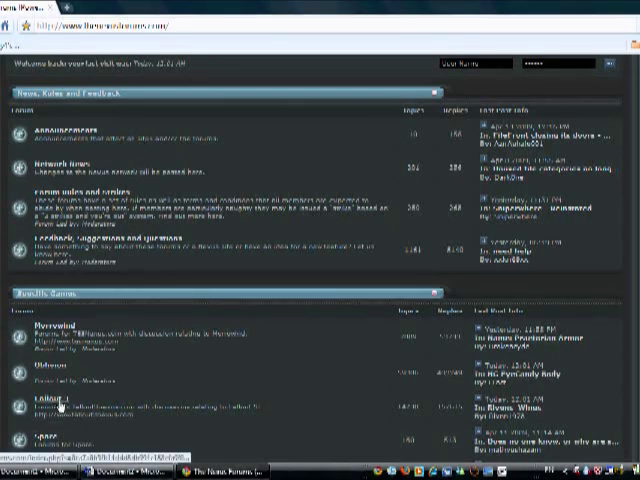
scroll(58, 150, "up", 3)
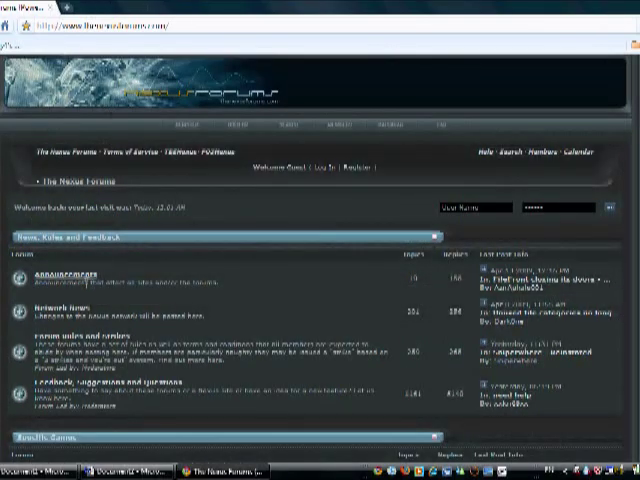
scroll(70, 200, "down", 3)
scroll(72, 200, "down", 3)
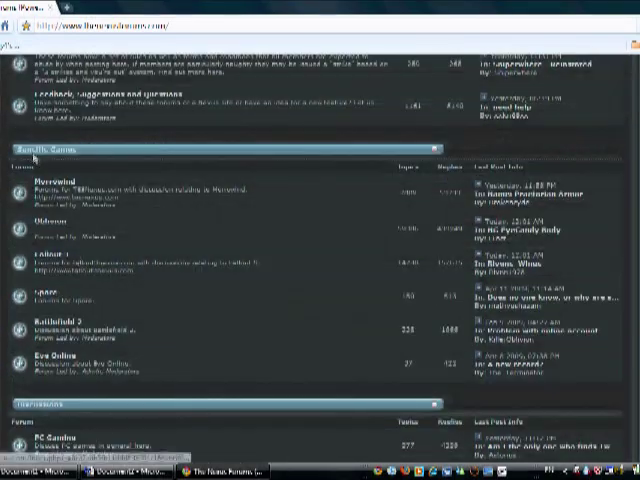
Search the Fallout 3 Uploaded Files forum for 'Archiveinvalidation' and show matching topics
left_click(48, 260)
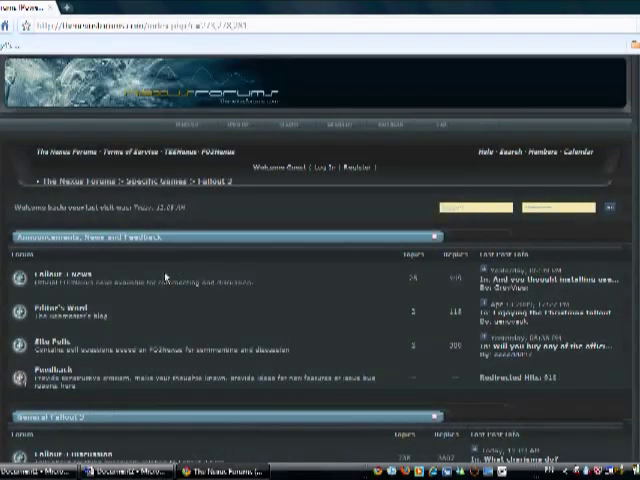
scroll(164, 276, "down", 1)
scroll(150, 272, "down", 1)
scroll(140, 270, "down", 1)
scroll(130, 264, "down", 1)
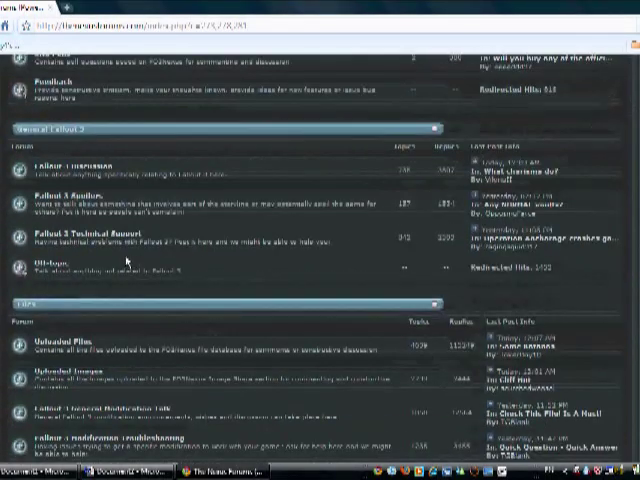
left_click(46, 344)
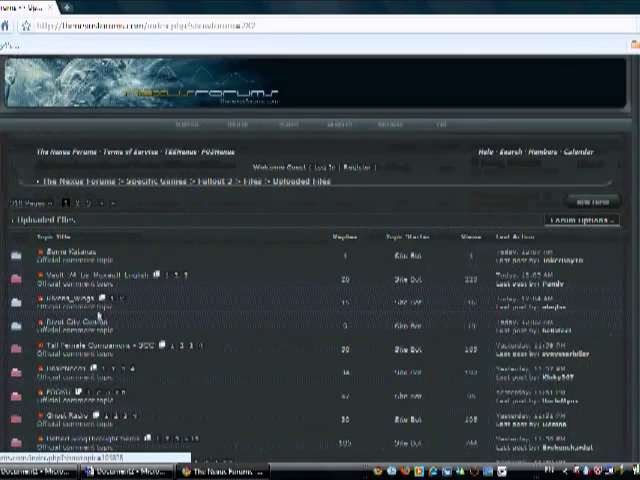
scroll(135, 287, "down", 2)
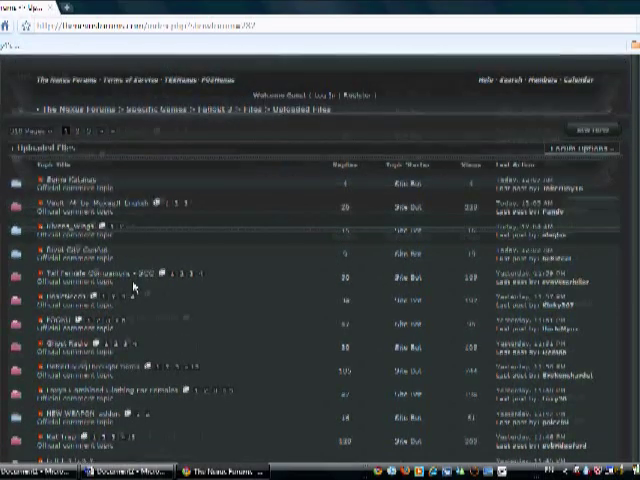
scroll(135, 287, "down", 1)
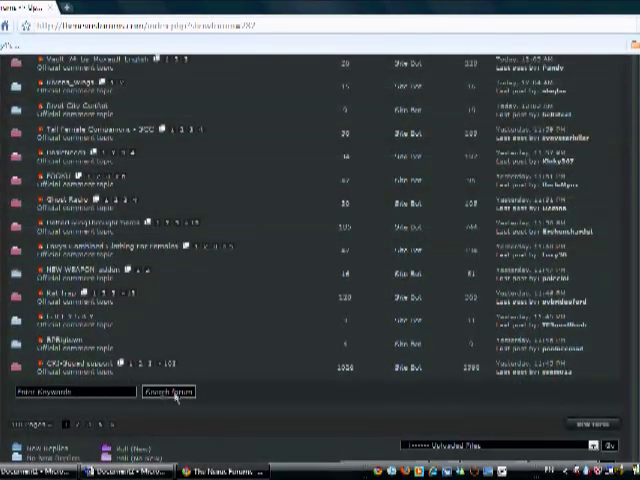
left_click(86, 391)
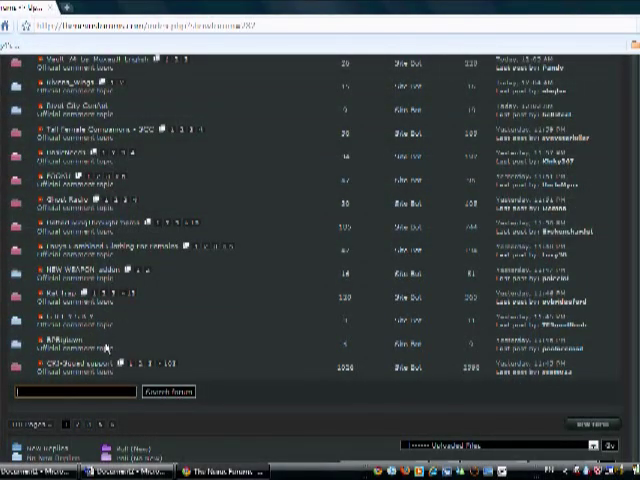
type("nchiveInvalidation")
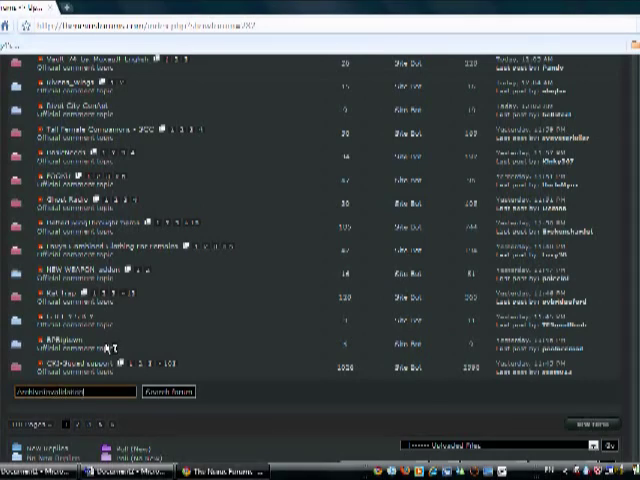
key("Return")
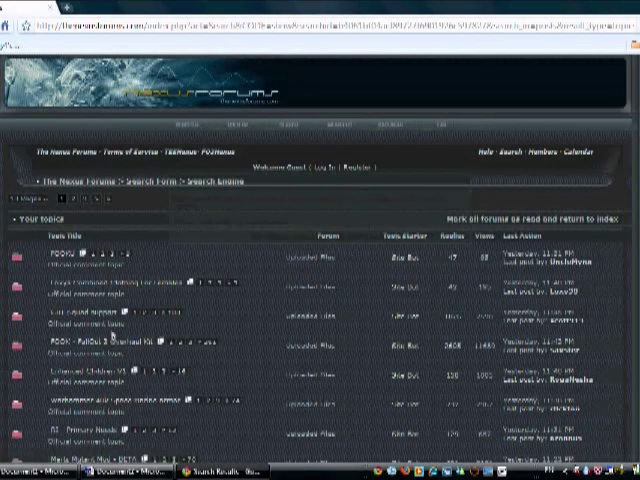
scroll(128, 313, "down", 2)
scroll(129, 331, "down", 2)
scroll(129, 337, "down", 1)
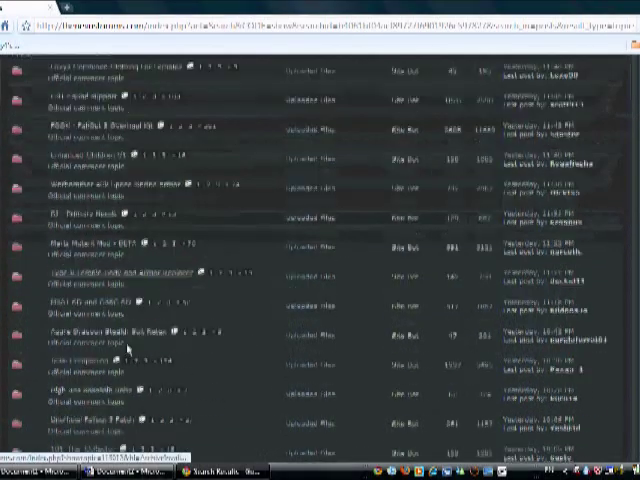
scroll(126, 352, "down", 2)
scroll(126, 354, "down", 2)
scroll(130, 360, "down", 2)
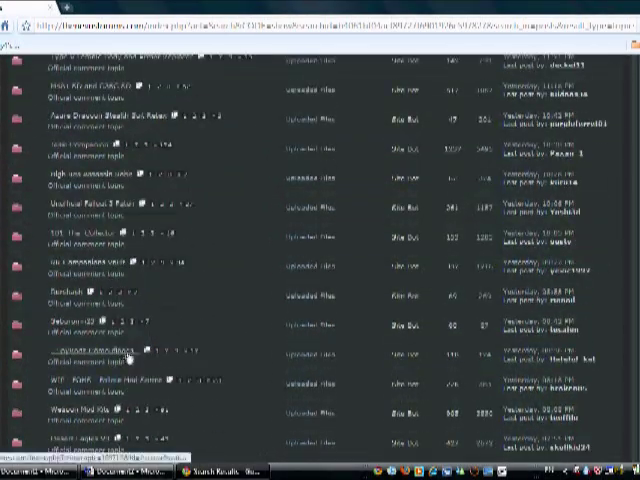
scroll(150, 350, "down", 3)
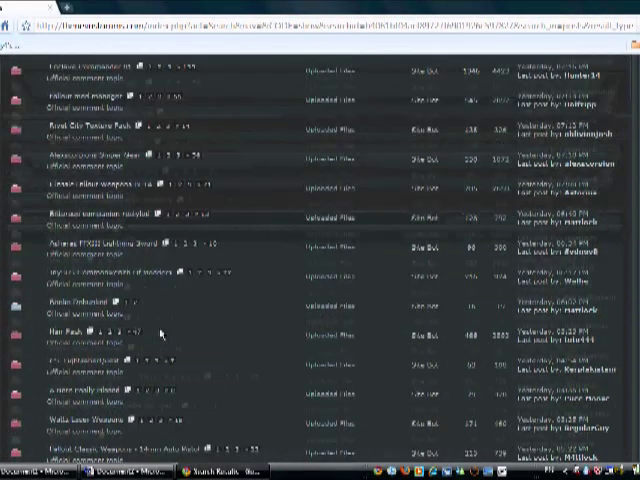
scroll(160, 334, "down", 2)
scroll(157, 330, "down", 2)
scroll(157, 330, "down", 2)
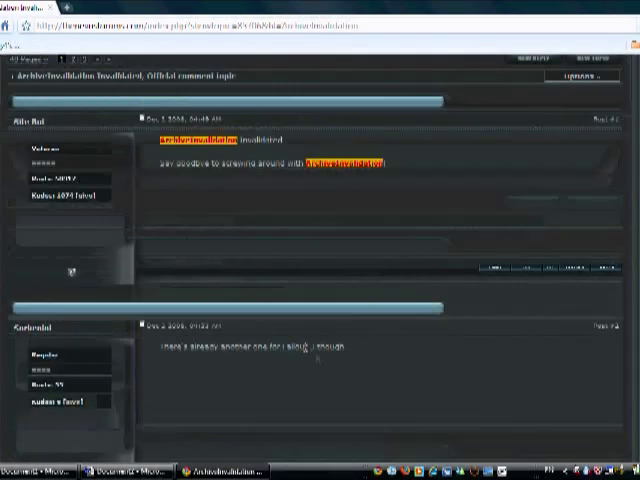
scroll(171, 226, "up", 3)
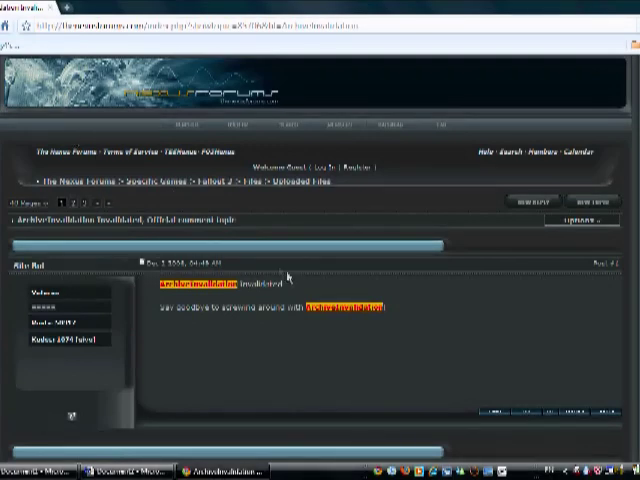
Follow the first post's link to the Archiveinvalidation Invalidated file page in a new tab
left_click(253, 287)
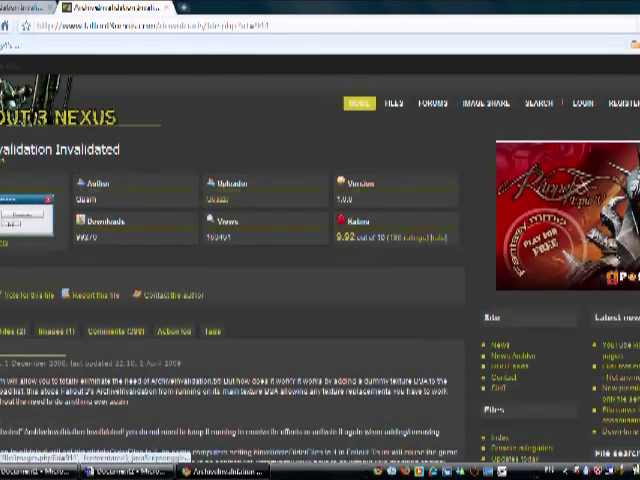
scroll(5, 193, "down", 1)
scroll(5, 193, "down", 1)
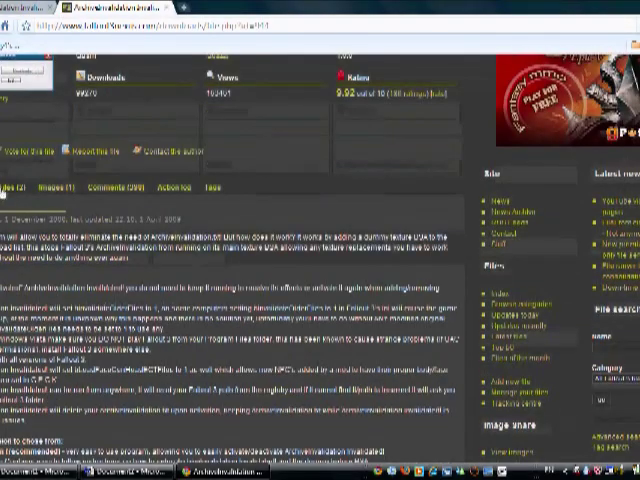
scroll(47, 367, "down", 1)
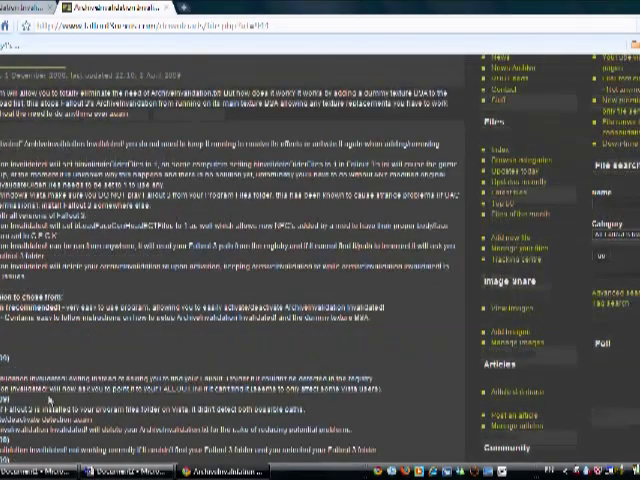
scroll(47, 367, "up", 1)
scroll(7, 190, "down", 2)
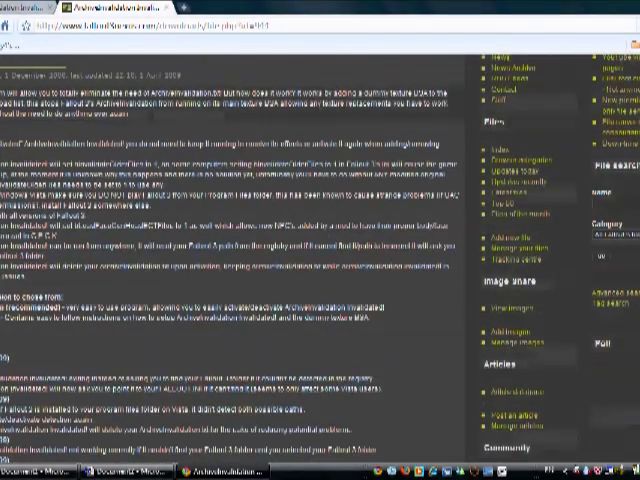
scroll(240, 260, "down", 1)
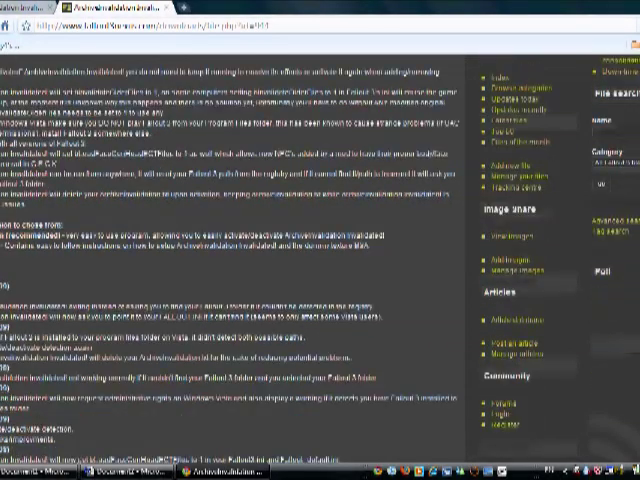
scroll(12, 323, "down", 2)
scroll(12, 323, "down", 2)
scroll(12, 323, "up", 6)
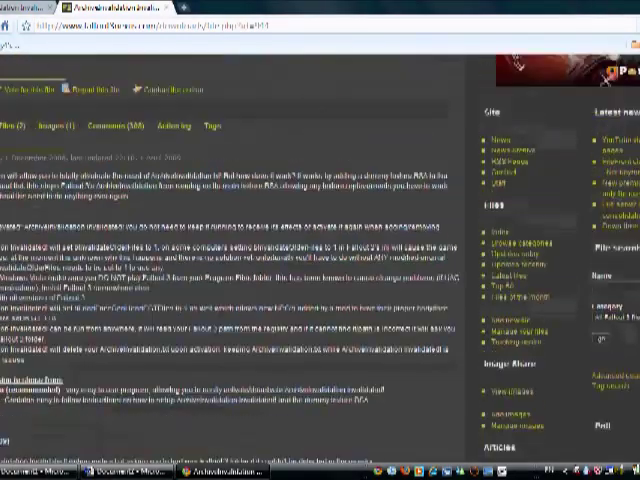
scroll(12, 323, "up", 3)
View the mod's downloadable files, then grab the downloaded archive from Chrome's downloads list
left_click(14, 330)
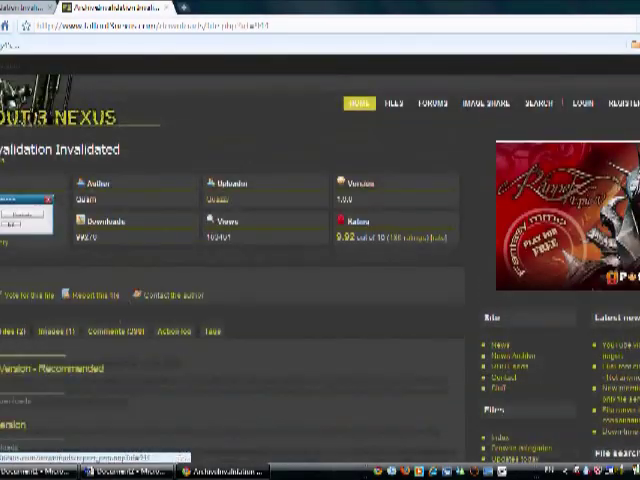
scroll(14, 330, "down", 1)
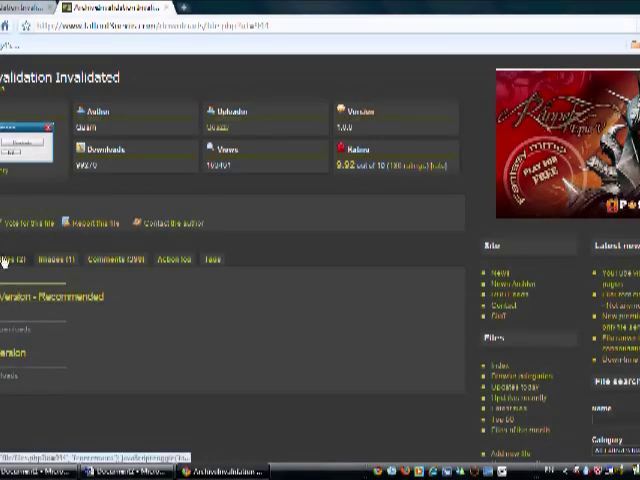
key("ctrl+j")
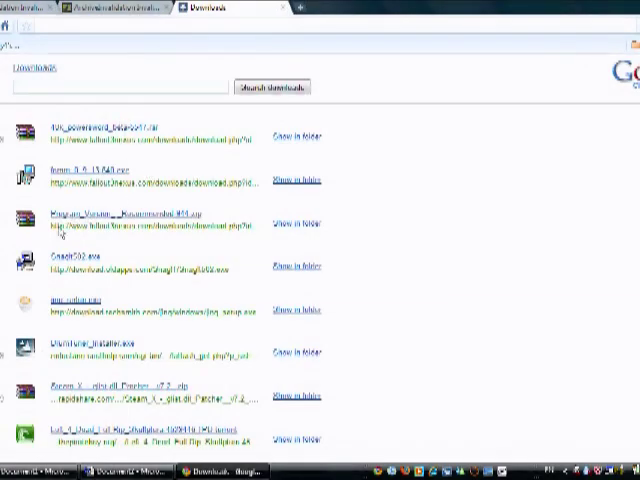
left_click_drag(225, 216, 211, 224)
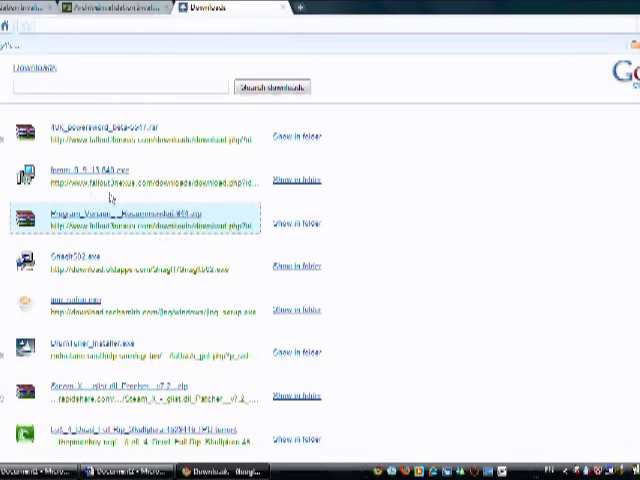
Close the downloads list and view the mod's screenshot at full size, then close it
left_click(283, 8)
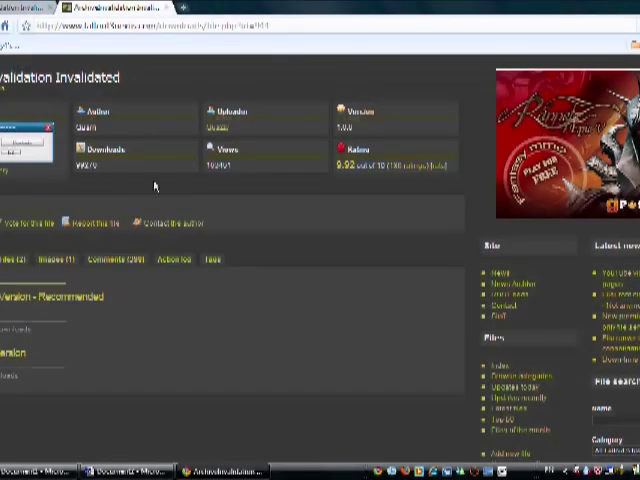
left_click(64, 261)
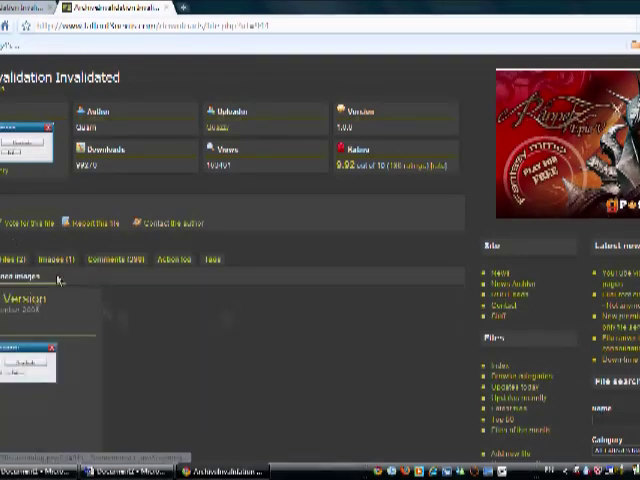
scroll(107, 333, "down", 2)
left_click(5, 290)
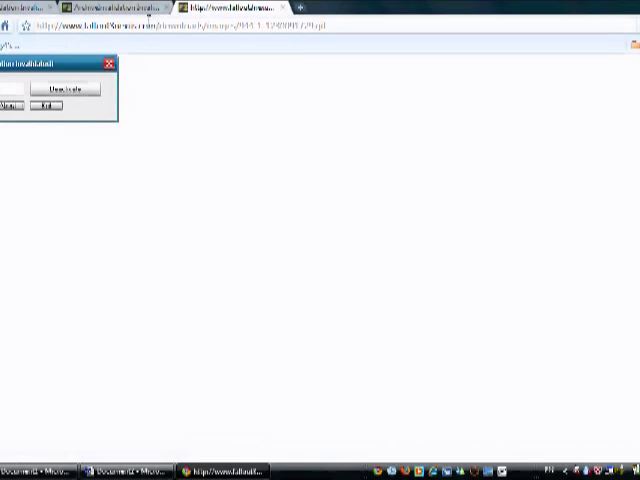
left_click(281, 9)
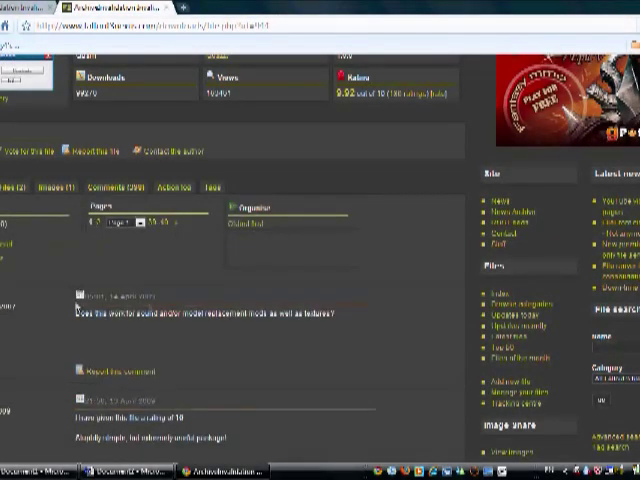
scroll(74, 320, "down", 3)
scroll(71, 321, "down", 3)
scroll(96, 286, "up", 8)
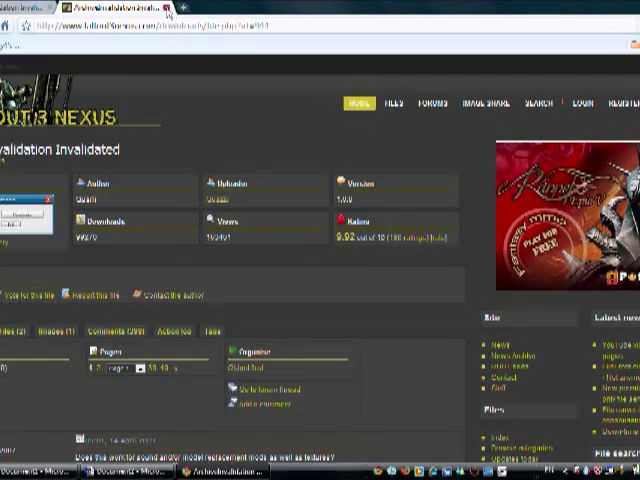
Close the file page, go back to the search results and open the Fallout mod manager topic
left_click(167, 8)
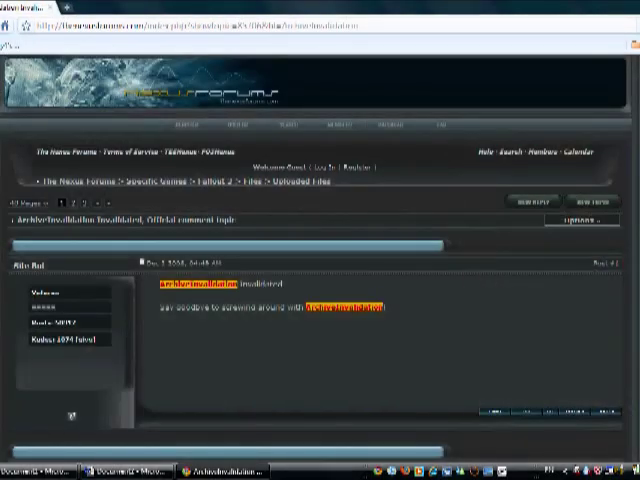
key("alt+Left")
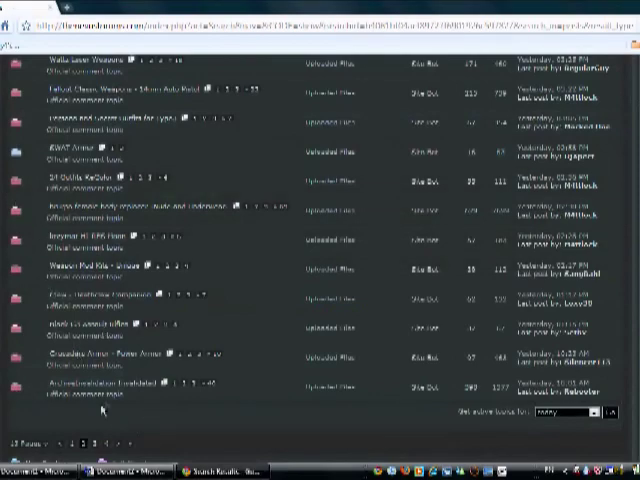
scroll(106, 403, "up", 1)
scroll(95, 330, "up", 3)
scroll(92, 312, "up", 2)
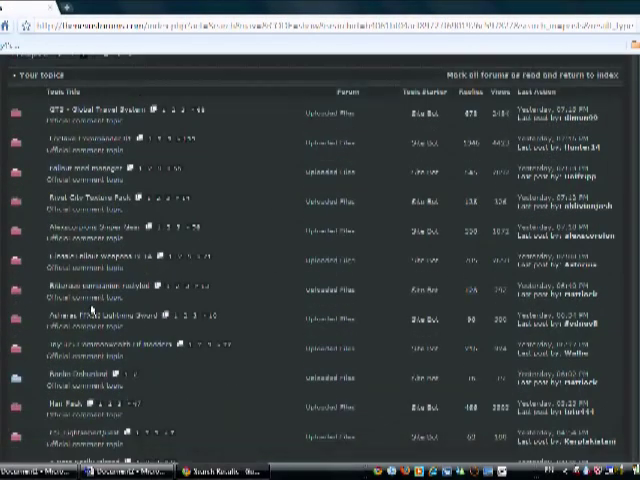
left_click(98, 174)
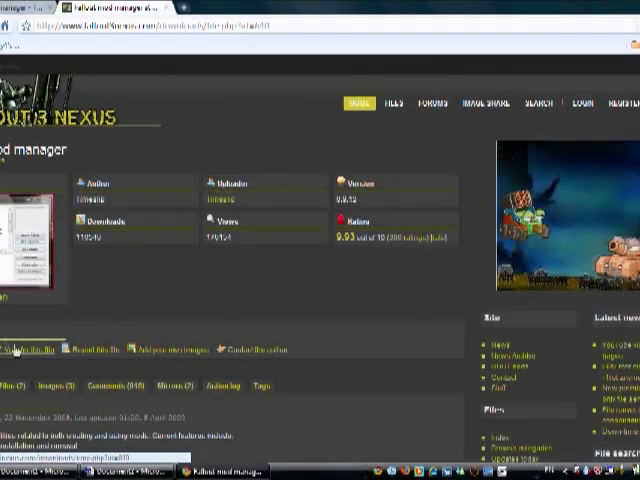
scroll(5, 340, "down", 2)
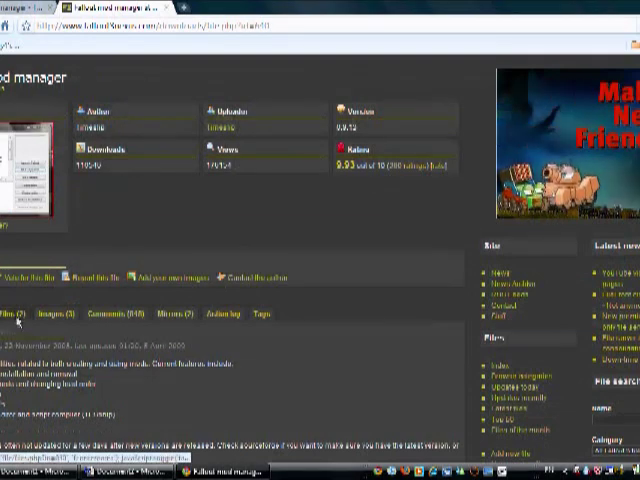
scroll(25, 350, "down", 2)
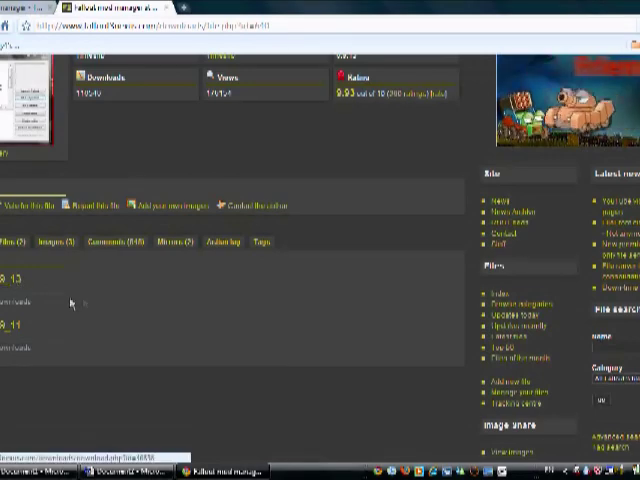
scroll(371, 281, "up", 3)
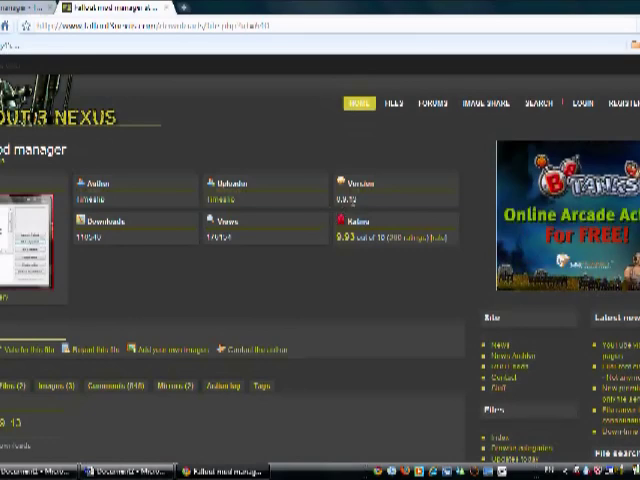
scroll(321, 211, "down", 2)
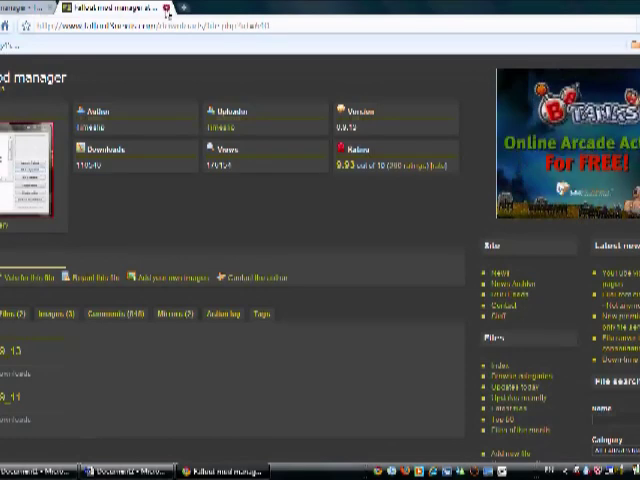
Close the Fallout mod manager file page to return to its forum topic
left_click(167, 9)
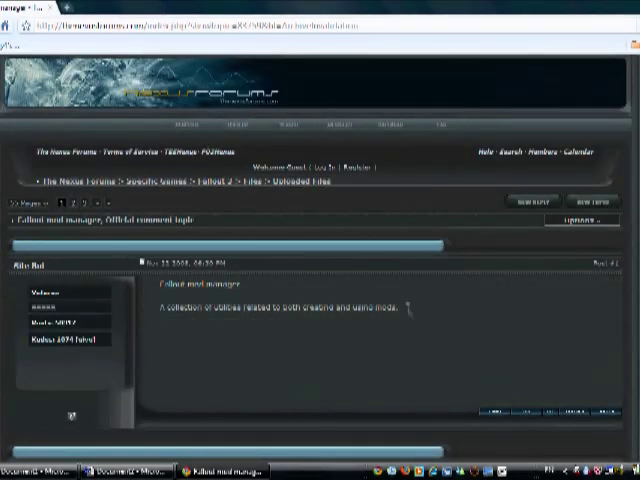
Go back to the Uploaded Files list and open the Rivens_Wings topic's linked file page
key("alt+Left")
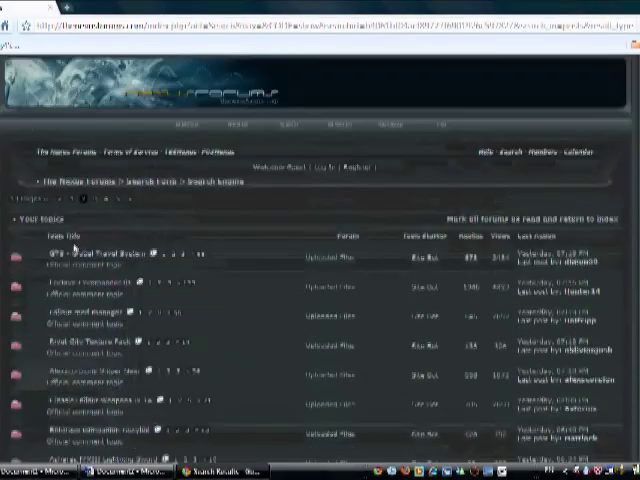
scroll(73, 251, "down", 3)
scroll(72, 250, "down", 1)
scroll(40, 200, "up", 4)
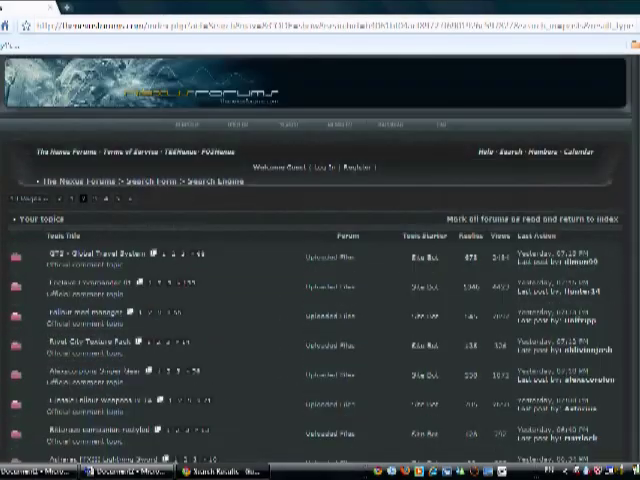
scroll(320, 300, "down", 10)
key("alt+Left")
key("alt+Left")
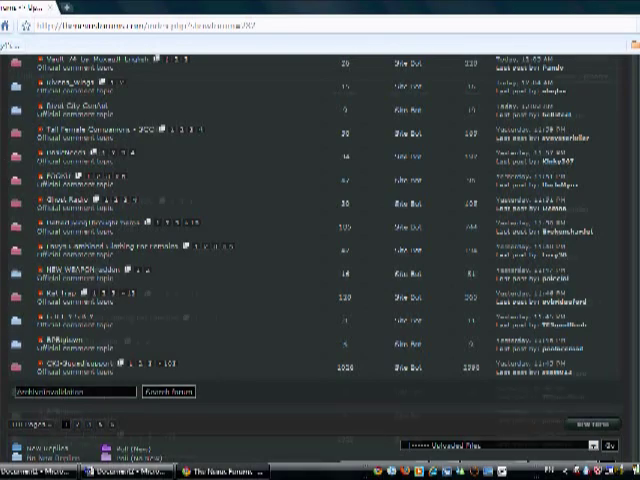
scroll(320, 250, "up", 2)
scroll(320, 250, "up", 3)
scroll(320, 250, "down", 2)
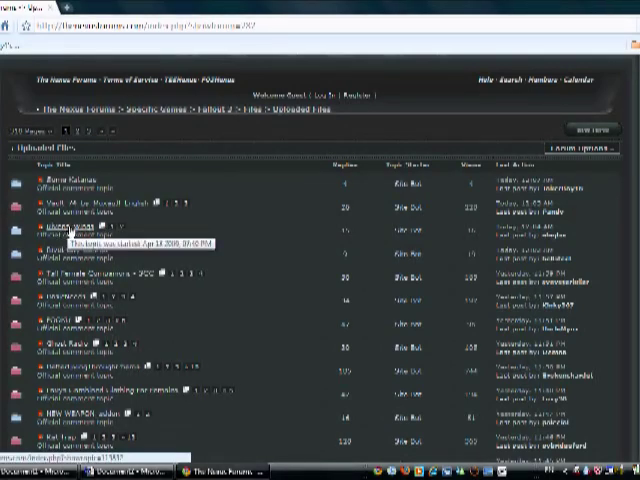
left_click(70, 229)
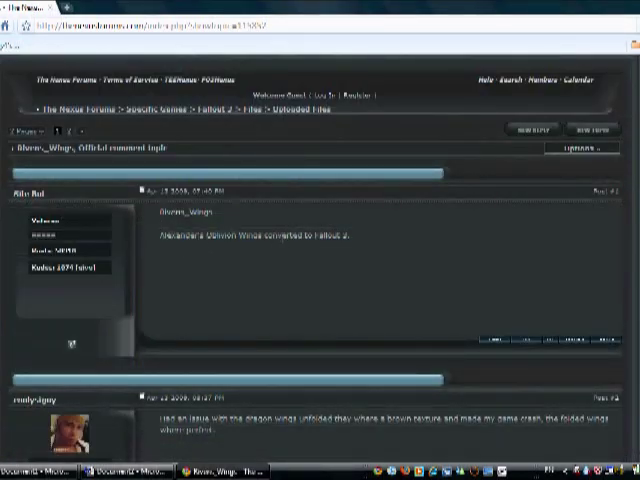
left_click(203, 218)
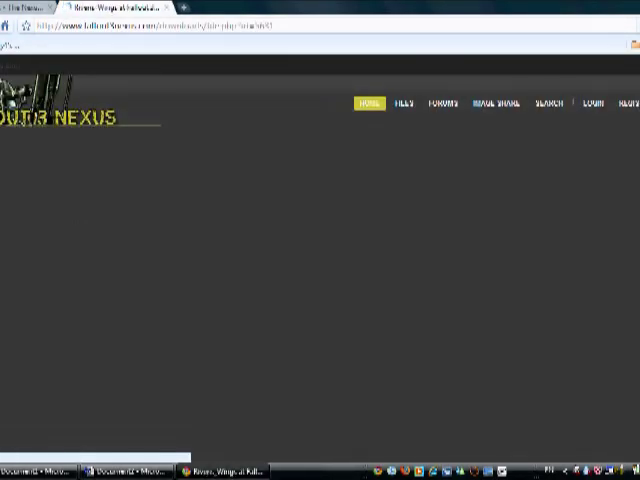
scroll(33, 268, "down", 2)
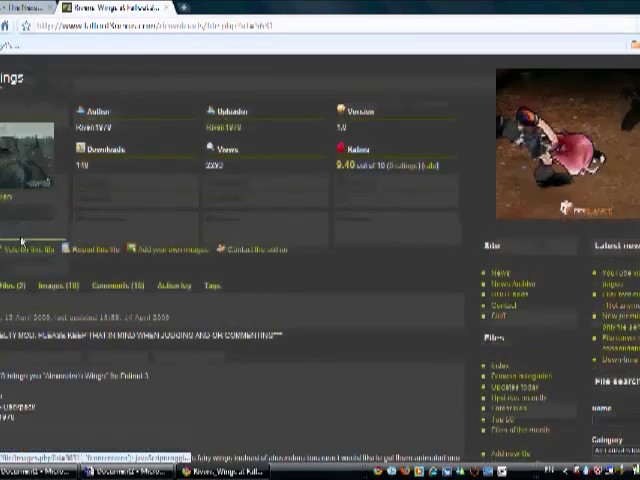
scroll(33, 268, "down", 2)
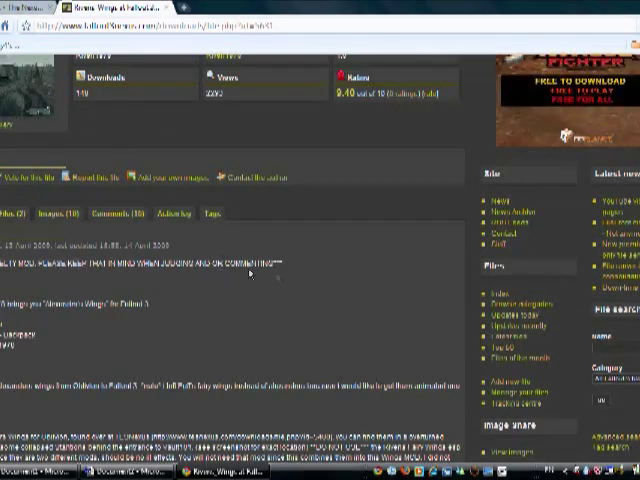
scroll(320, 260, "down", 2)
Read the Rivens Wings page description and show its uploaded images
left_click_drag(0, 313, 67, 326)
left_click(13, 343)
scroll(320, 260, "down", 2)
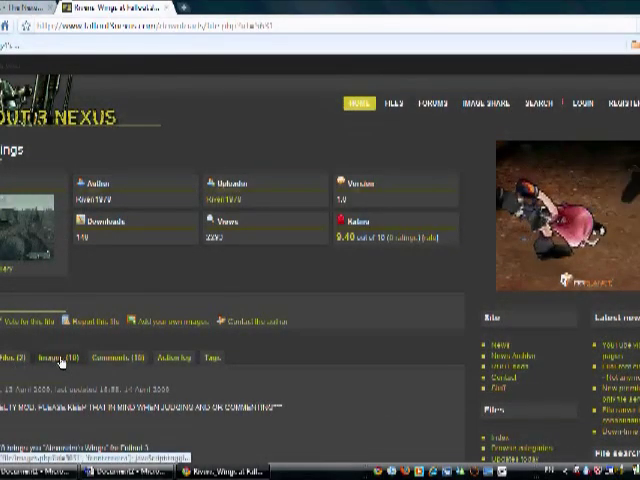
Browse the screenshot gallery, viewing two wing images full size and closing them
left_click(66, 360)
scroll(71, 376, "down", 4)
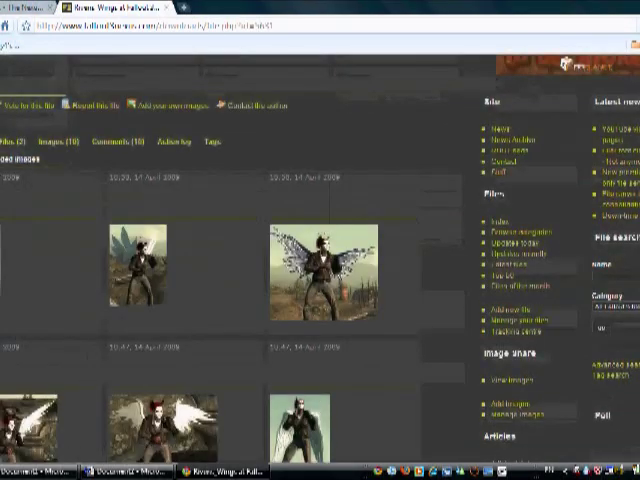
scroll(223, 298, "down", 3)
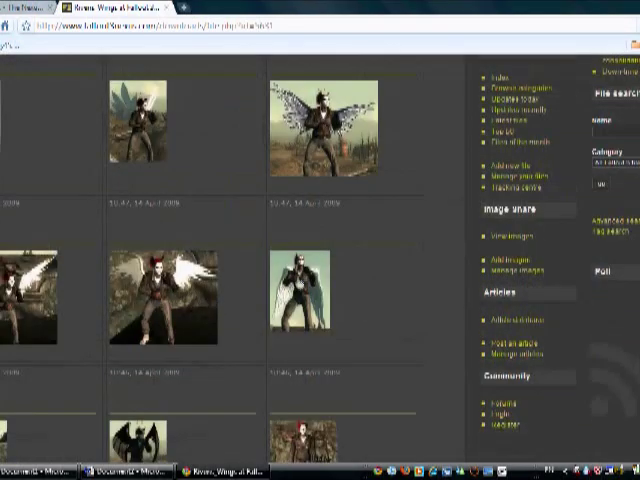
scroll(91, 337, "down", 1)
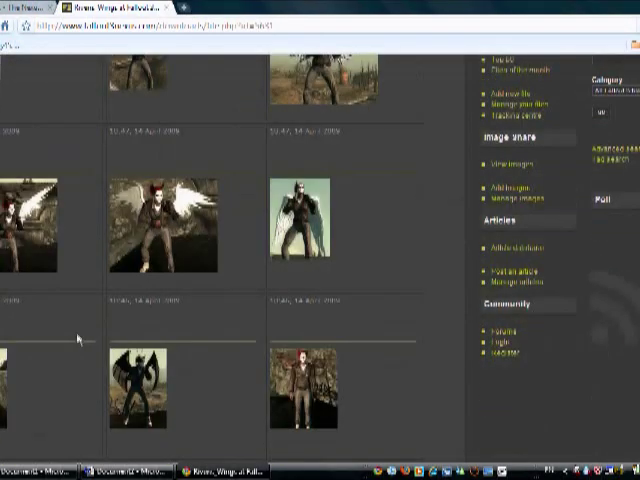
left_click(138, 386)
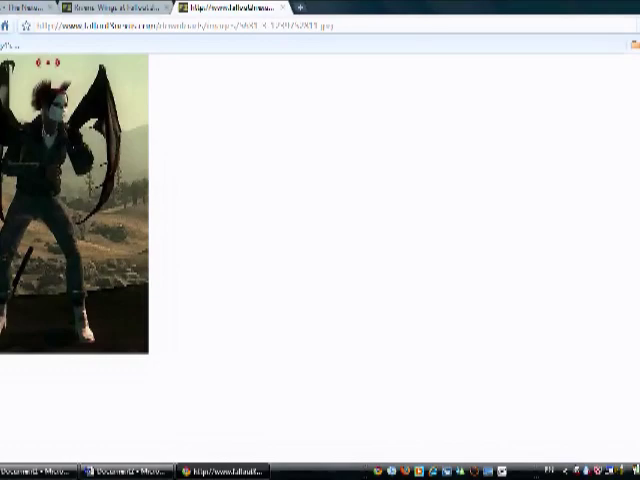
left_click(283, 8)
scroll(249, 153, "down", 2)
scroll(244, 146, "down", 4)
scroll(240, 147, "down", 1)
scroll(240, 150, "down", 3)
scroll(140, 161, "down", 3)
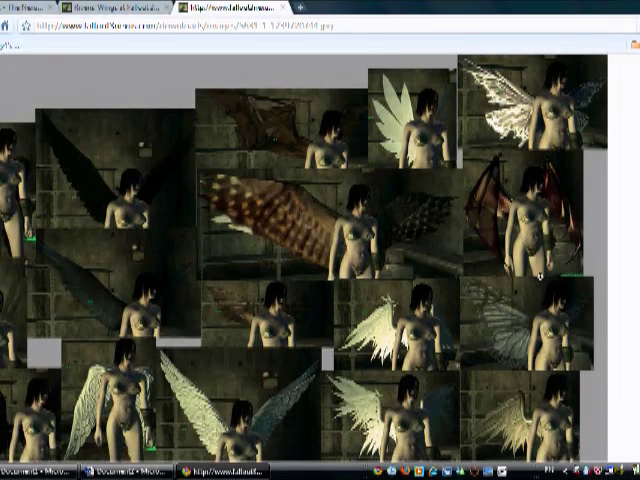
left_click(284, 8)
scroll(258, 123, "up", 5)
scroll(255, 126, "up", 5)
scroll(200, 140, "up", 5)
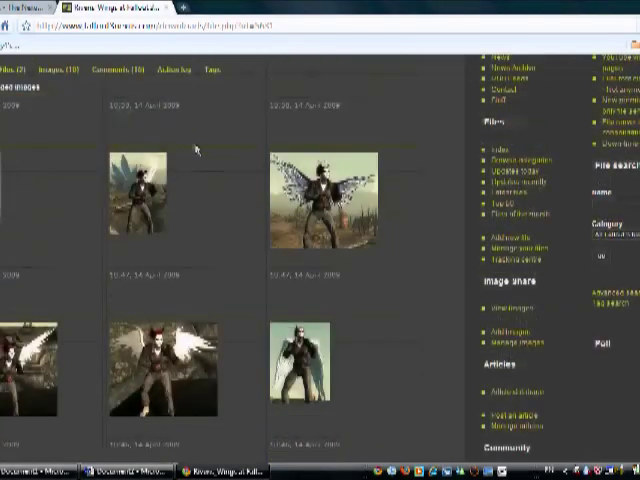
scroll(193, 148, "up", 3)
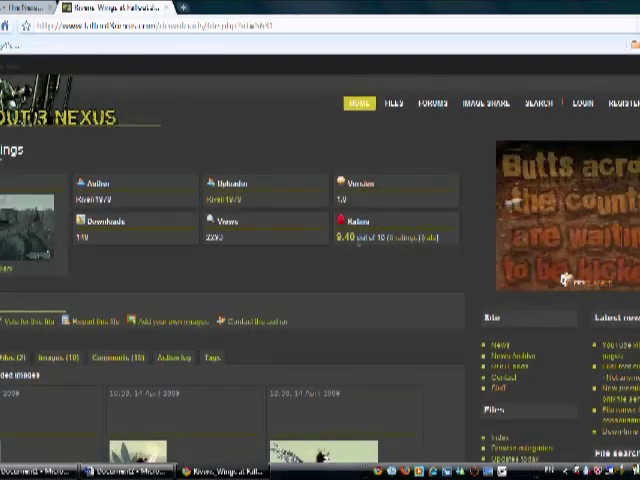
Download the main Rivens Wings archive from a normal download server
left_click(17, 359)
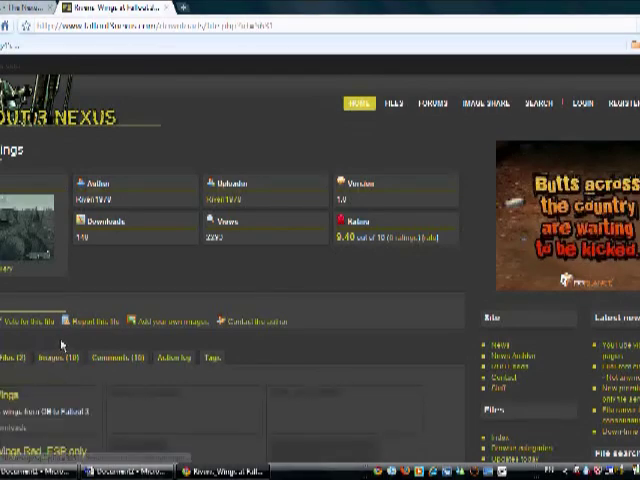
scroll(61, 344, "down", 3)
scroll(60, 337, "down", 2)
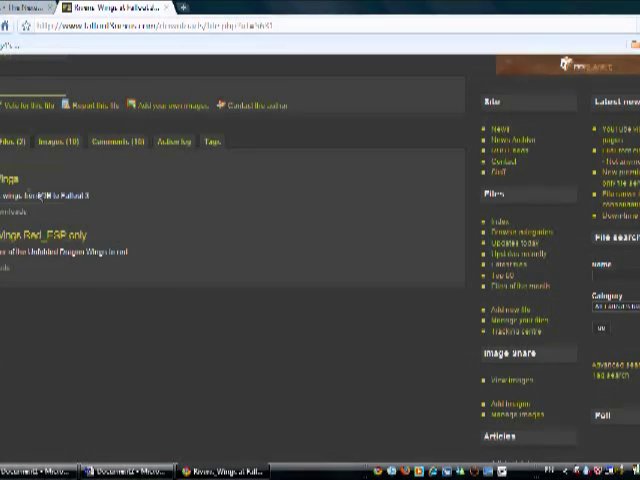
left_click(15, 180)
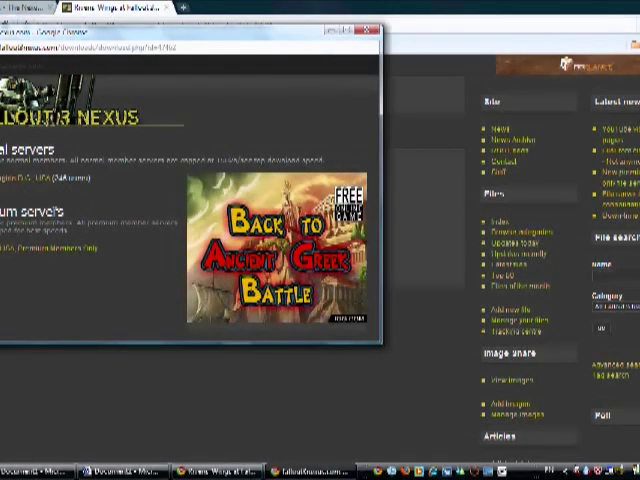
left_click(42, 178)
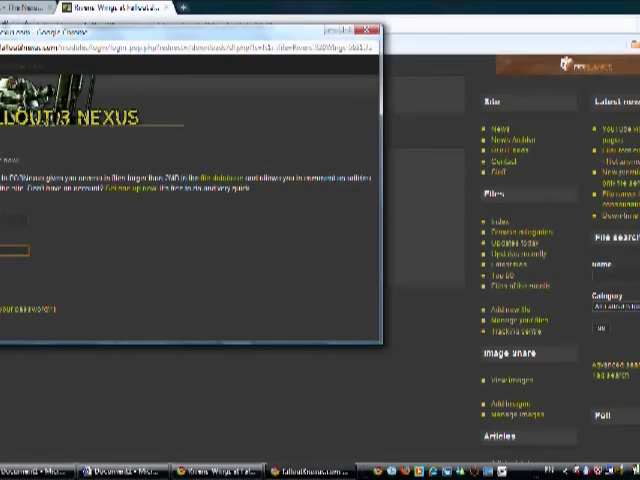
left_click(52, 293)
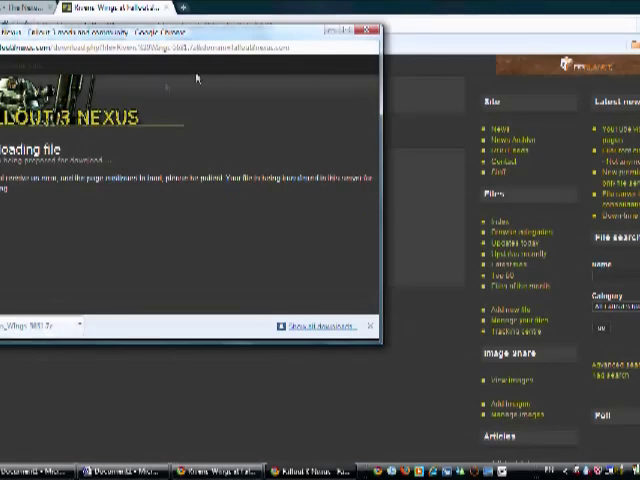
Open the downloaded Raven Wings archive from Chrome's full downloads list so WinRAR shows it
left_click(322, 327)
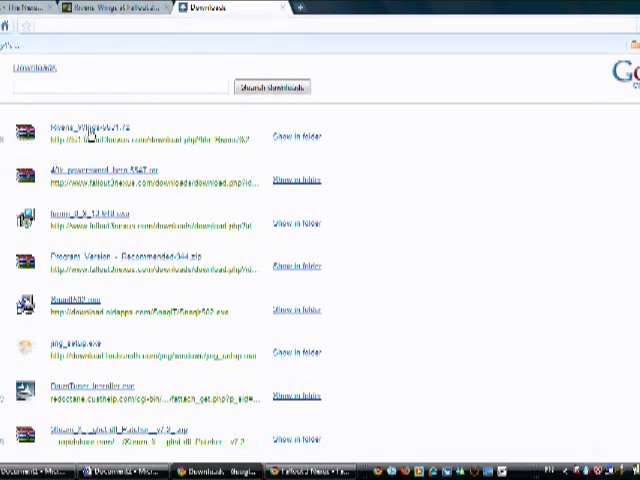
left_click(70, 131)
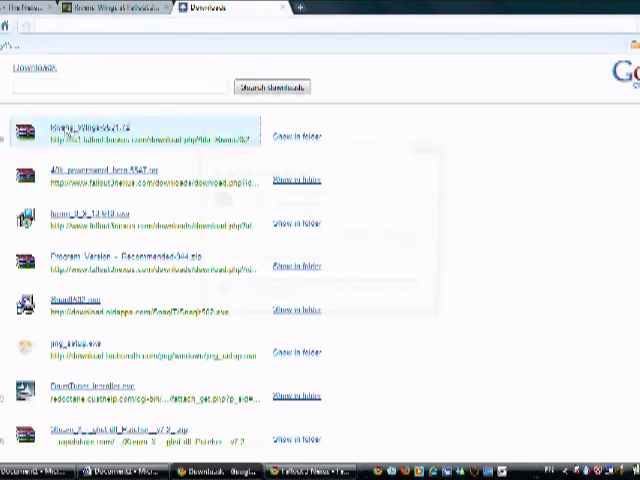
left_click(352, 241)
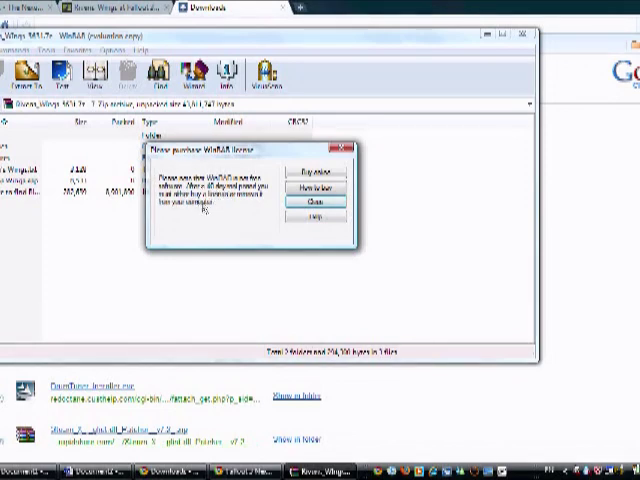
Dismiss the WinRAR license nag, start Extract To and select entries in the archive list
left_click(308, 203)
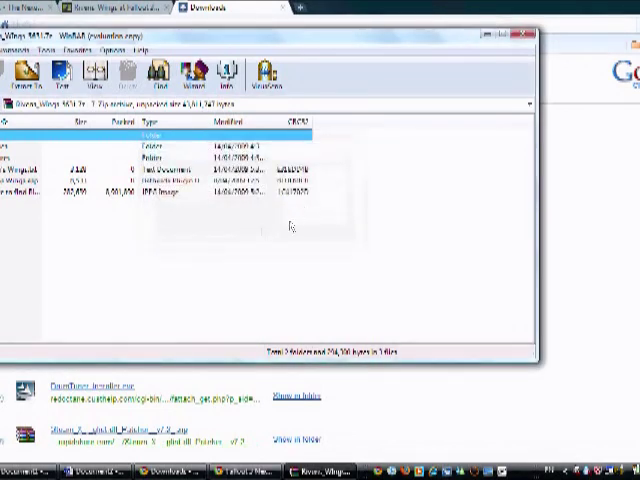
left_click(33, 90)
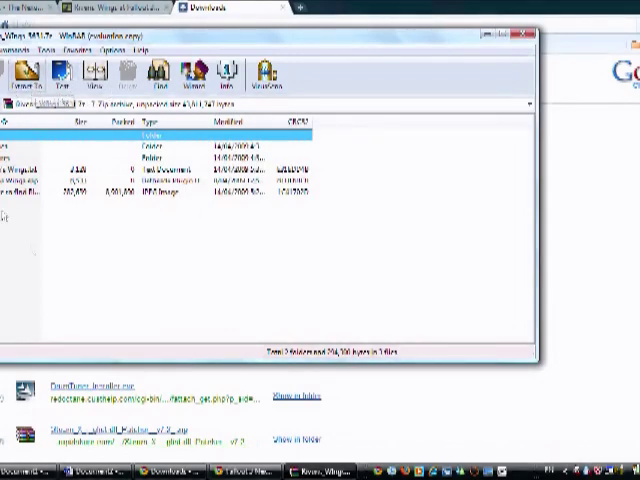
mouse_move(73, 244)
left_mouse_down()
mouse_move(10, 205)
mouse_move(3, 209)
left_mouse_up()
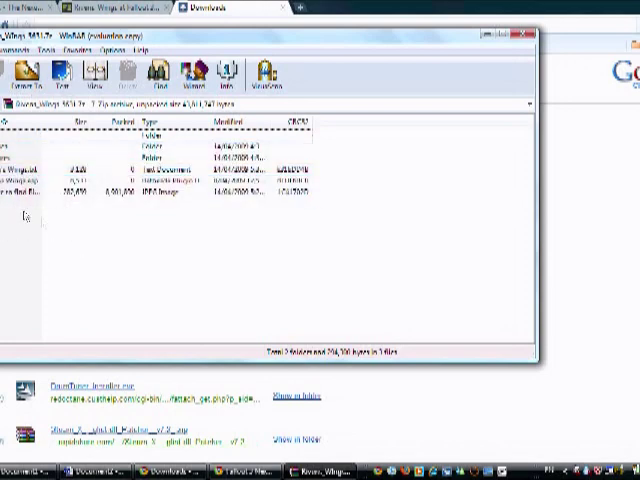
Browse Windows Explorer to DATA (D:)\Games\Fallout 3 Mods
left_click_drag(42, 223, 49, 236)
key("super+e")
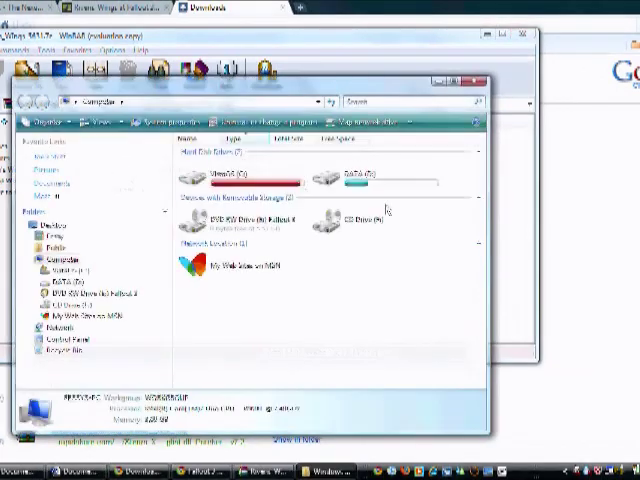
double_click(352, 172)
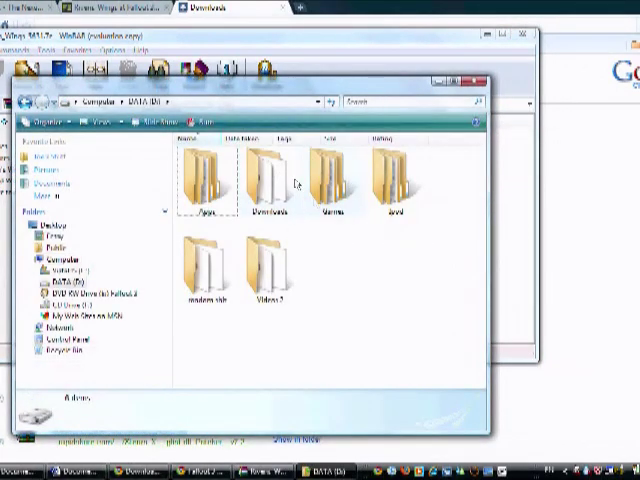
left_click(349, 206)
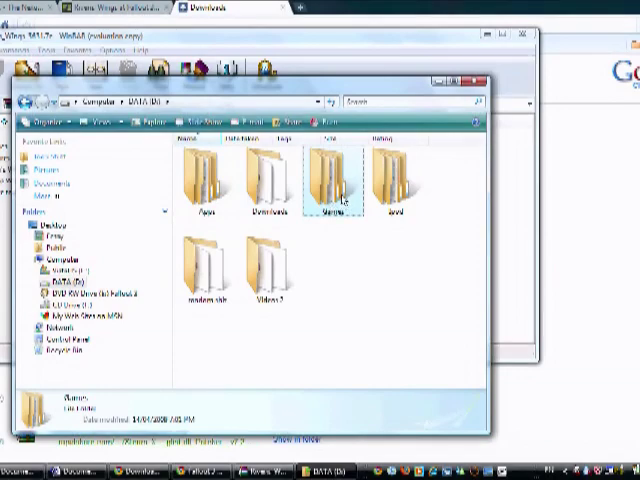
double_click(335, 200)
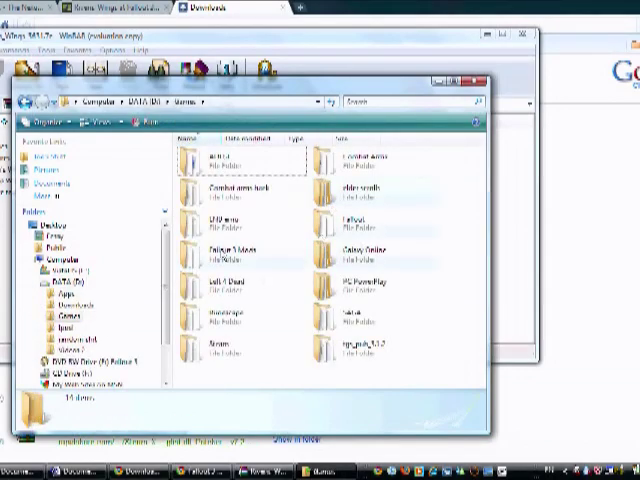
double_click(215, 255)
scroll(432, 257, "down", 3)
scroll(426, 260, "down", 5)
Create a new folder in Fallout 3 Mods and name it Rivens Wings
right_click(463, 265)
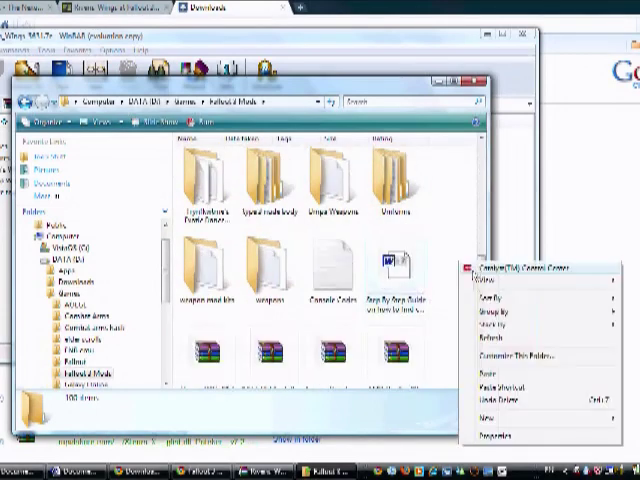
left_click(500, 424)
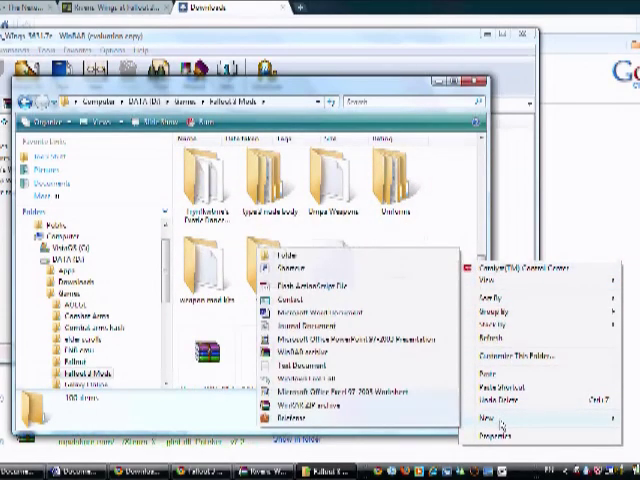
left_click(341, 257)
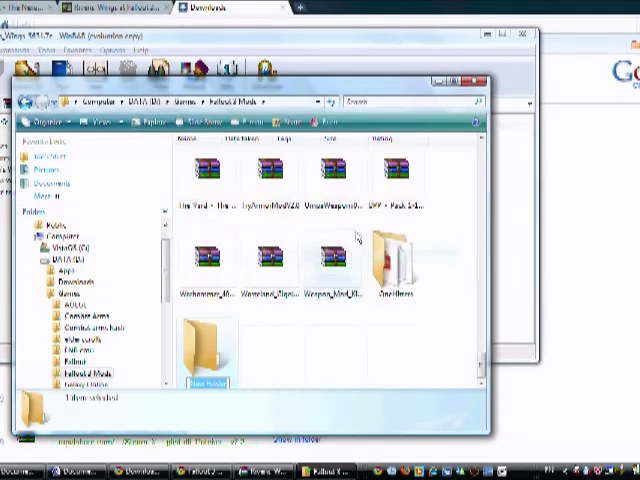
key("BackSpace")
type("Kvens")
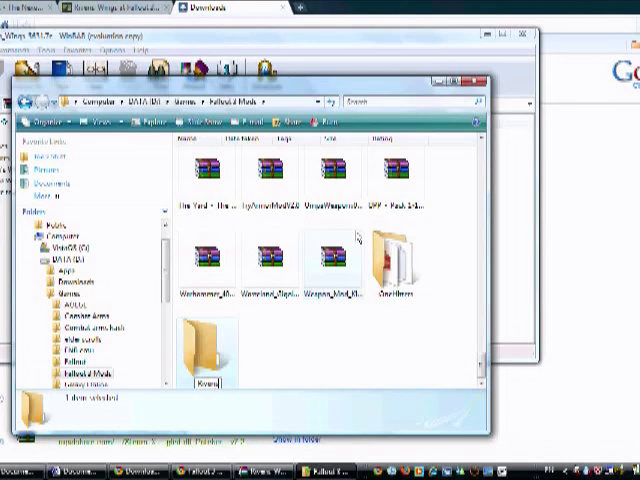
type("Wings")
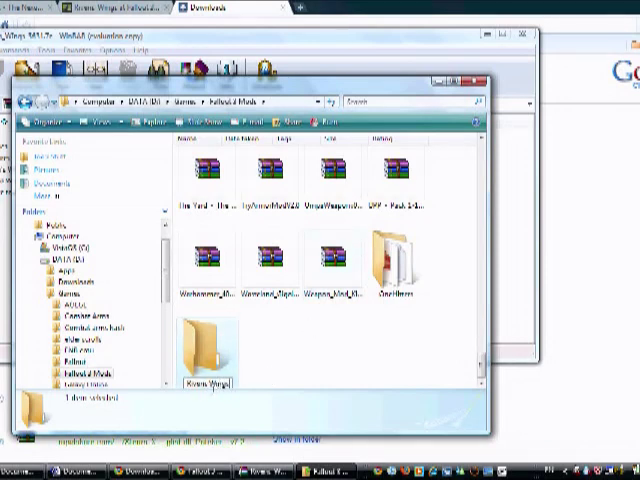
left_click(280, 364)
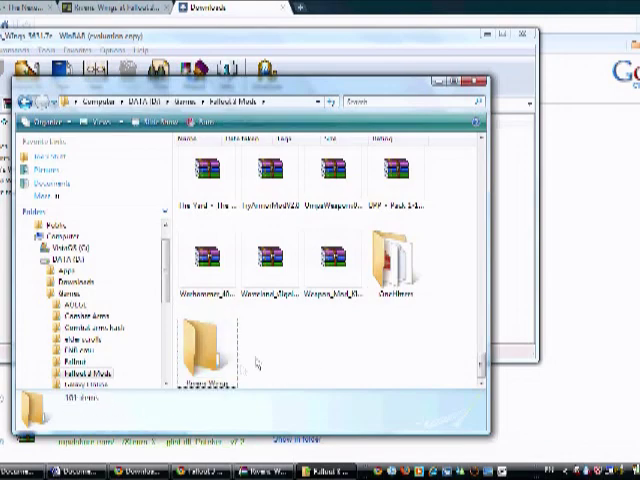
Extract the archive to D:\Games\Fallout 3 Mods\Rivens Wings via WinRAR's Extract To
left_click(480, 85)
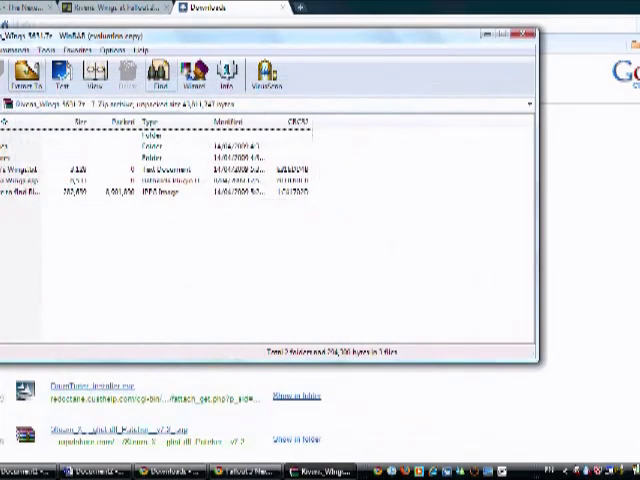
left_click(26, 72)
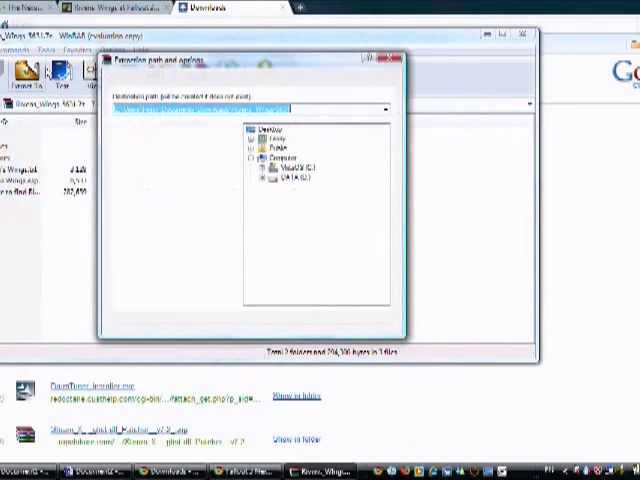
left_click(292, 179)
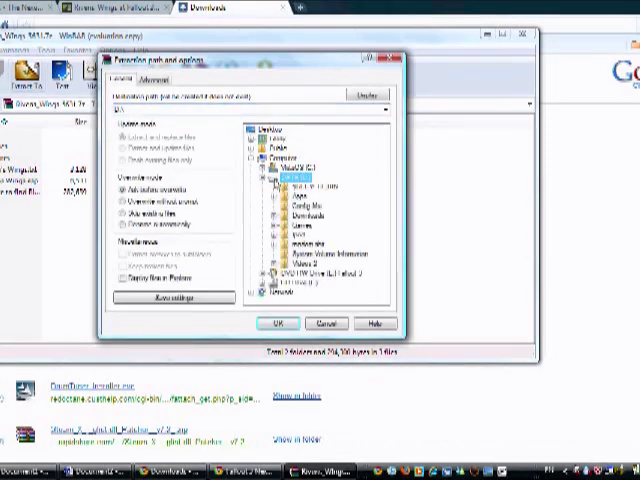
left_click(302, 227)
left_click(333, 227)
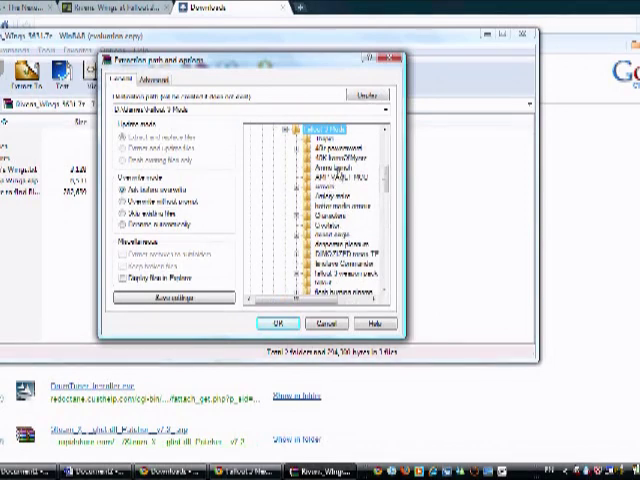
scroll(340, 228, "down", 5)
scroll(348, 215, "down", 3)
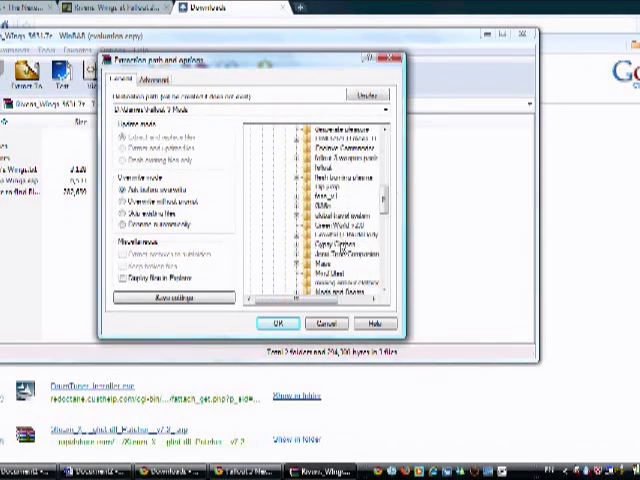
scroll(340, 248, "down", 3)
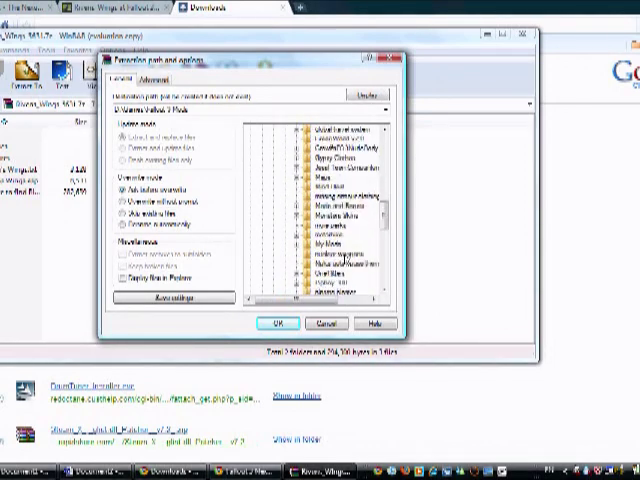
scroll(343, 258, "down", 3)
scroll(345, 255, "down", 2)
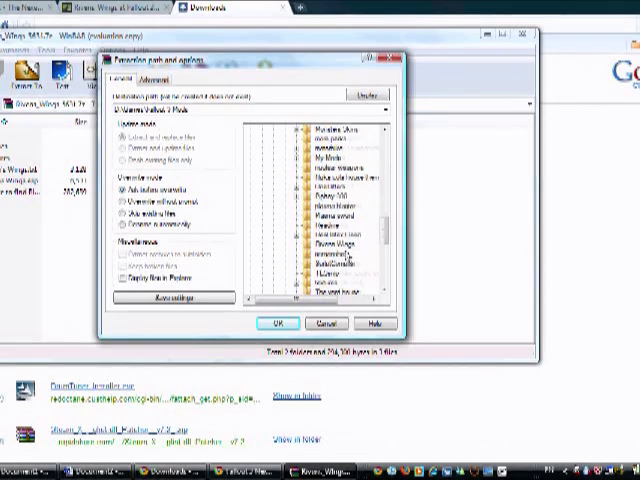
scroll(346, 254, "down", 1)
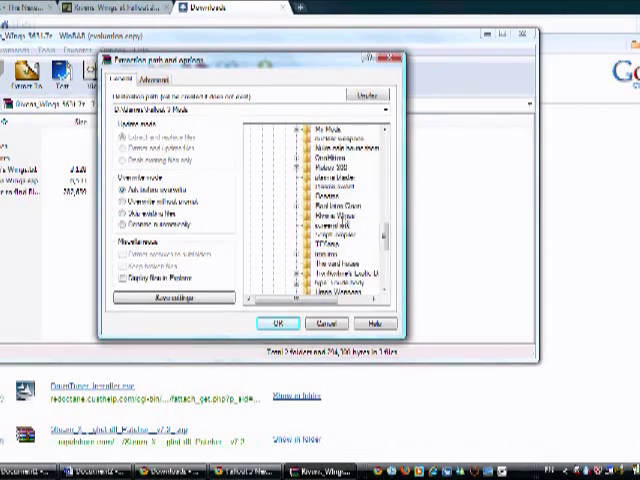
left_click(331, 216)
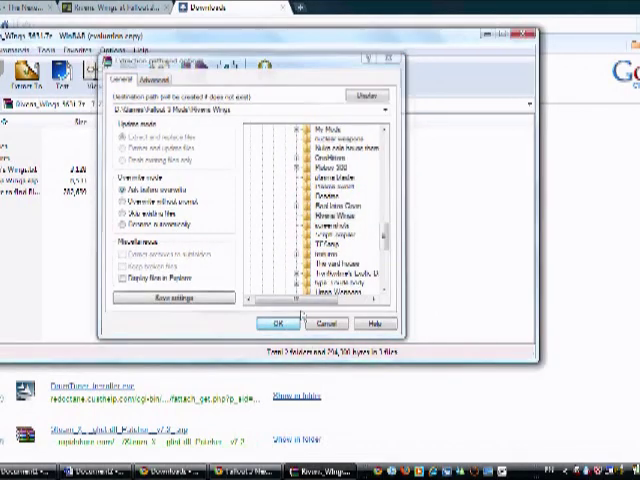
left_click(280, 324)
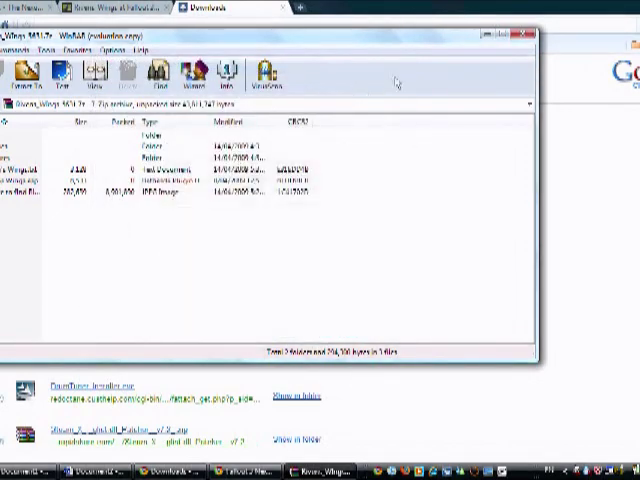
Close WinRAR and browse Explorer to the Rivens Wings folder in Fallout 3 Mods to see its files
left_click(523, 34)
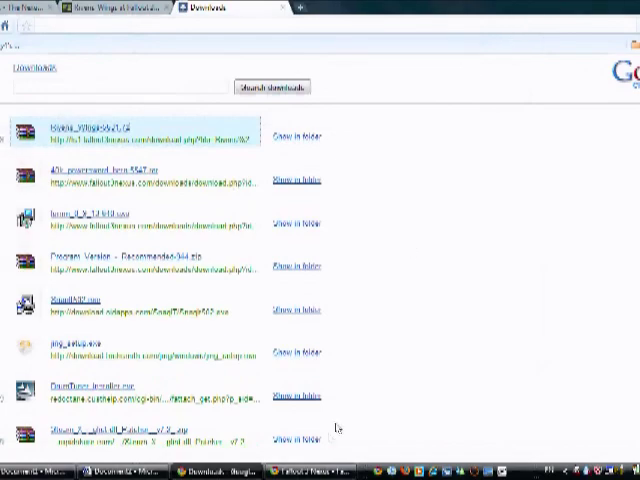
key("super+e")
double_click(353, 190)
double_click(330, 215)
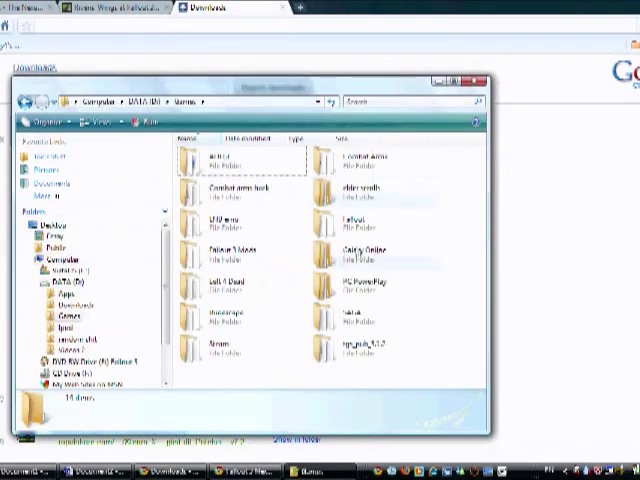
double_click(248, 258)
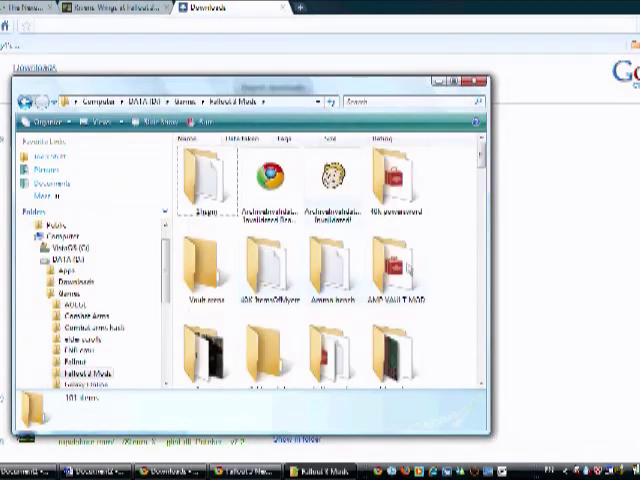
left_click(466, 80)
scroll(385, 243, "down", 3)
scroll(379, 244, "down", 3)
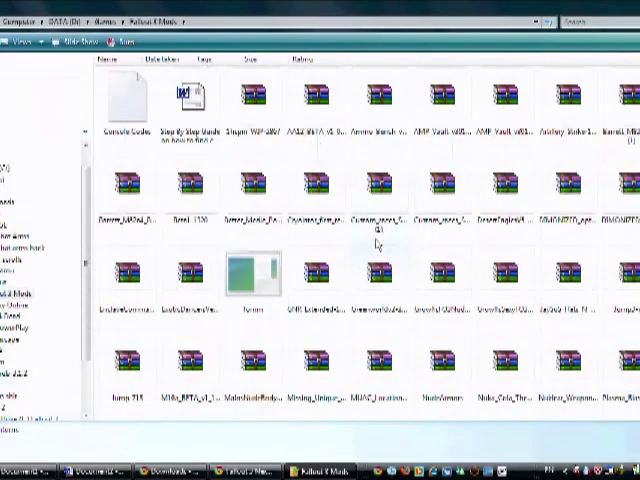
scroll(377, 245, "up", 2)
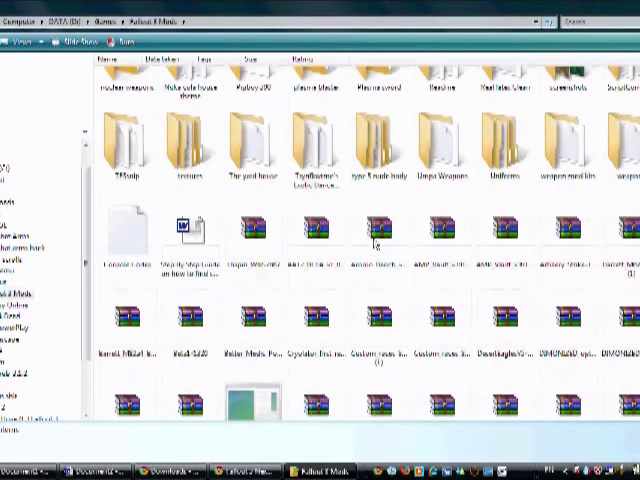
scroll(375, 244, "up", 2)
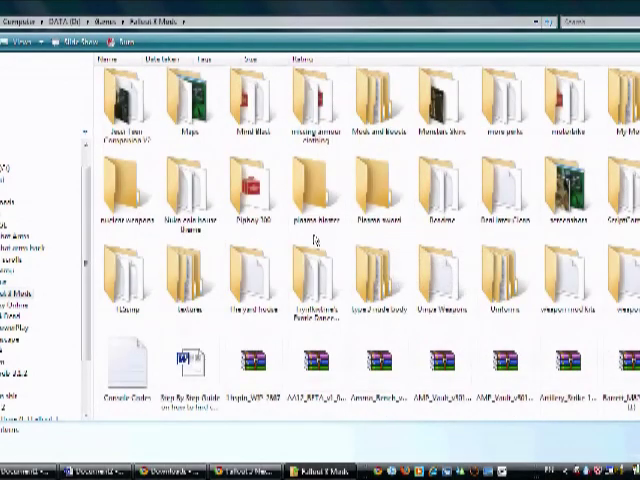
scroll(293, 221, "up", 3)
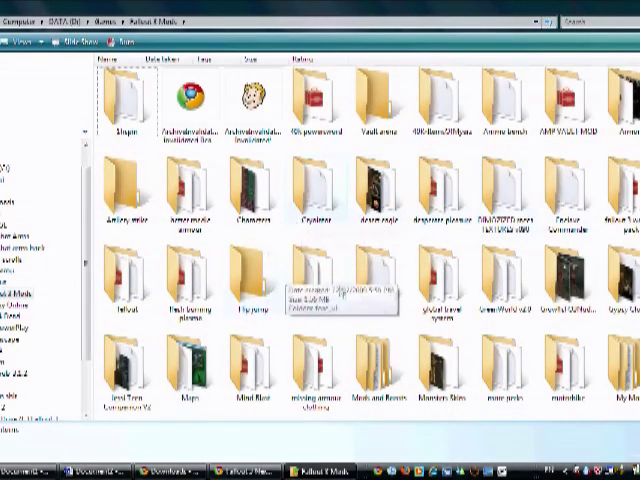
scroll(530, 296, "down", 2)
scroll(521, 287, "down", 5)
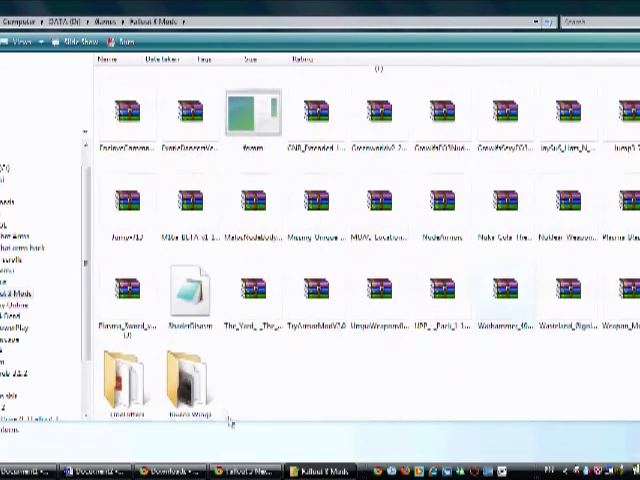
double_click(190, 392)
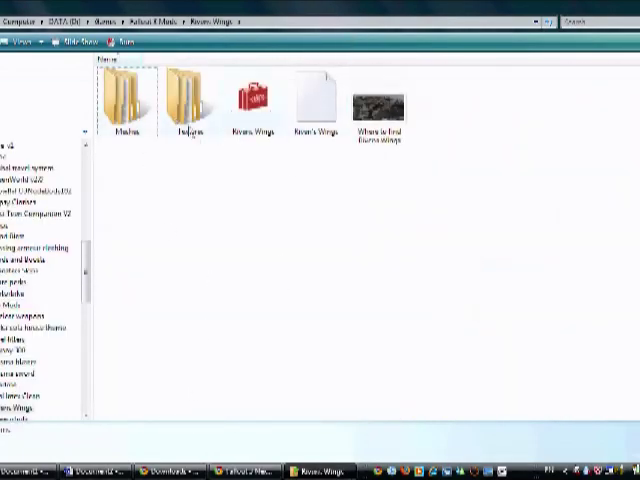
View the 'Where to find Rivens Wings' map image, then open the Riven's Wings readme in Notepad
left_click(389, 119)
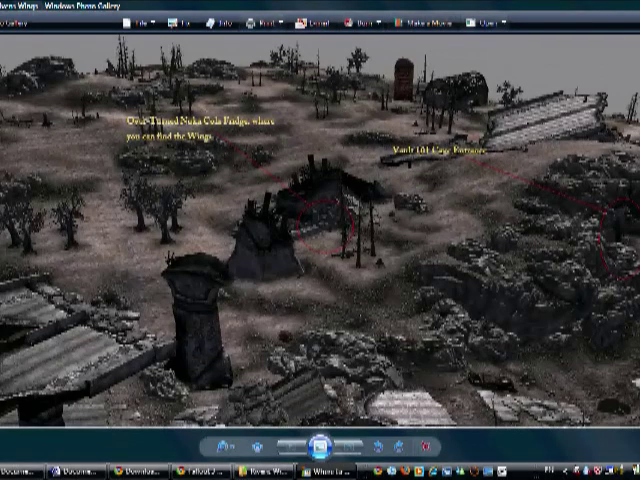
key("alt+F4")
double_click(326, 115)
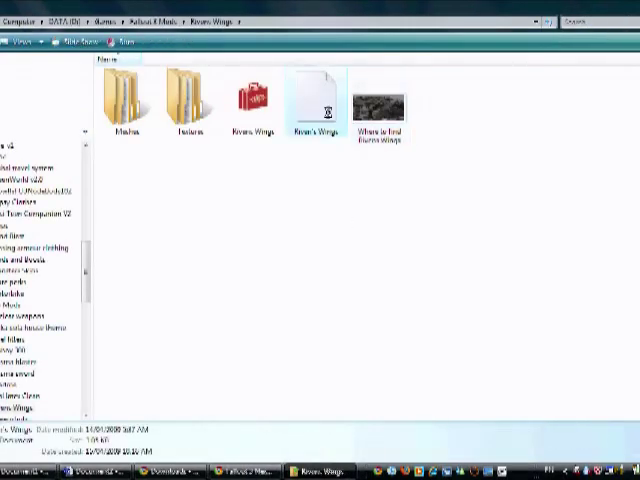
scroll(222, 183, "down", 1)
scroll(222, 183, "down", 1)
scroll(222, 183, "down", 1)
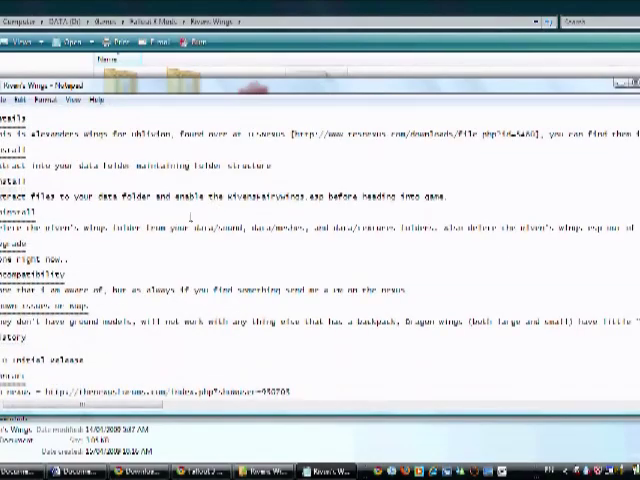